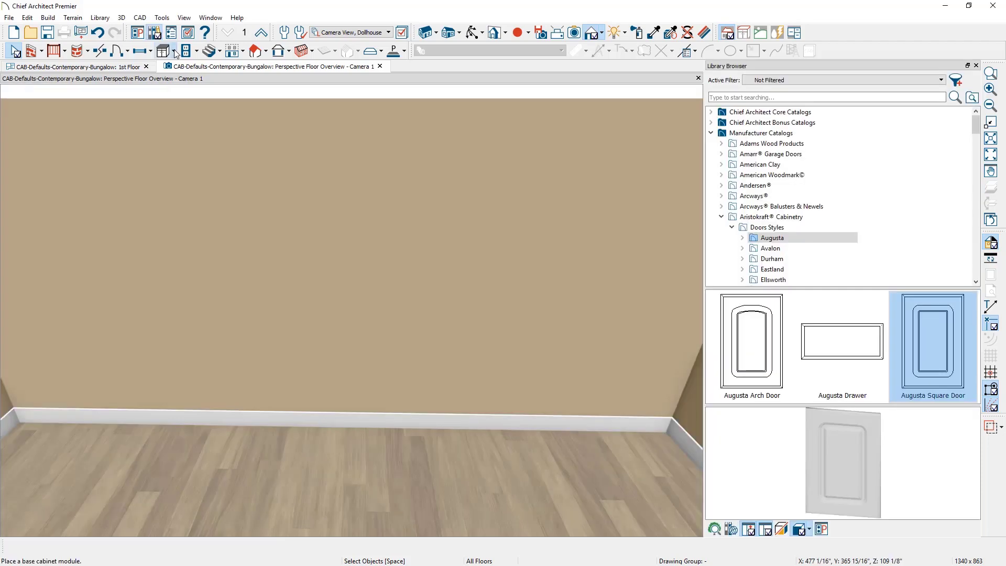
- Place a base cabinet near the back wall and a wall cabinet above it
left_click(174, 51)
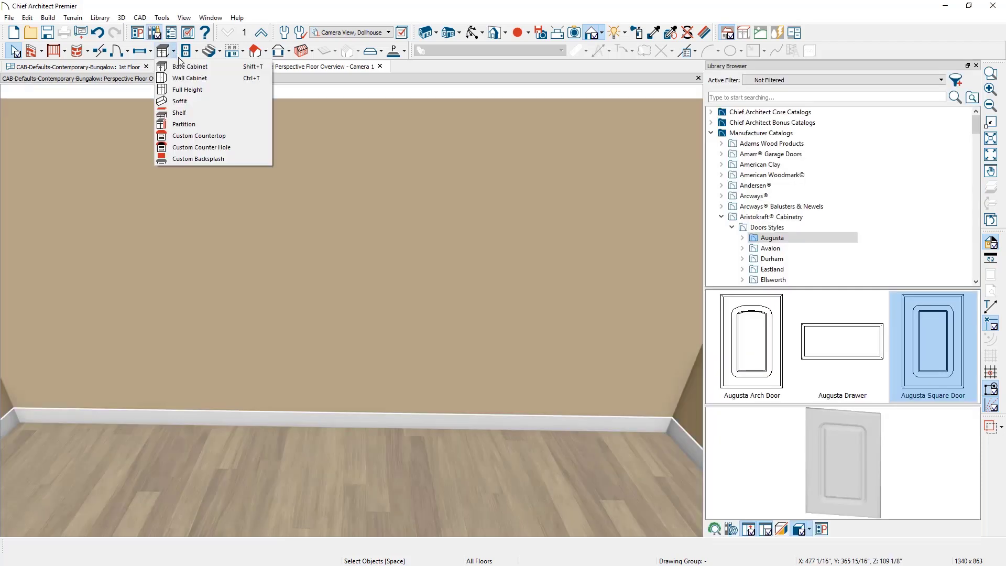
left_click(186, 71)
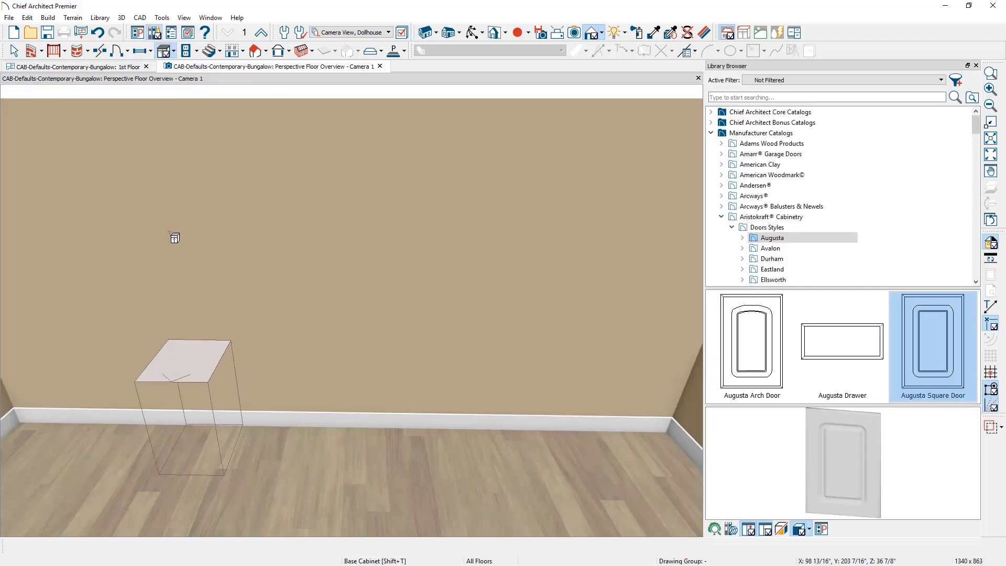
left_click(172, 263)
key("space")
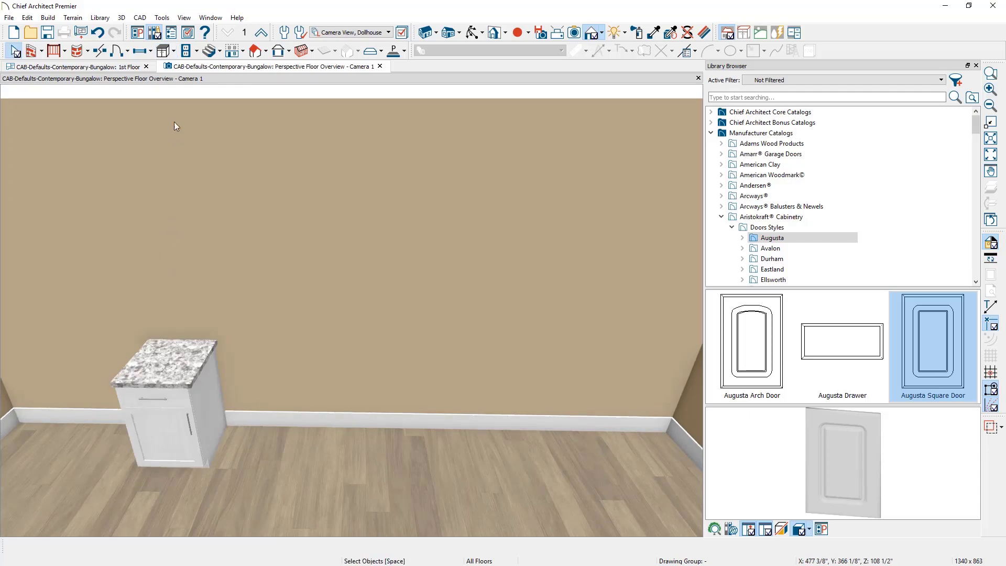
left_click(176, 50)
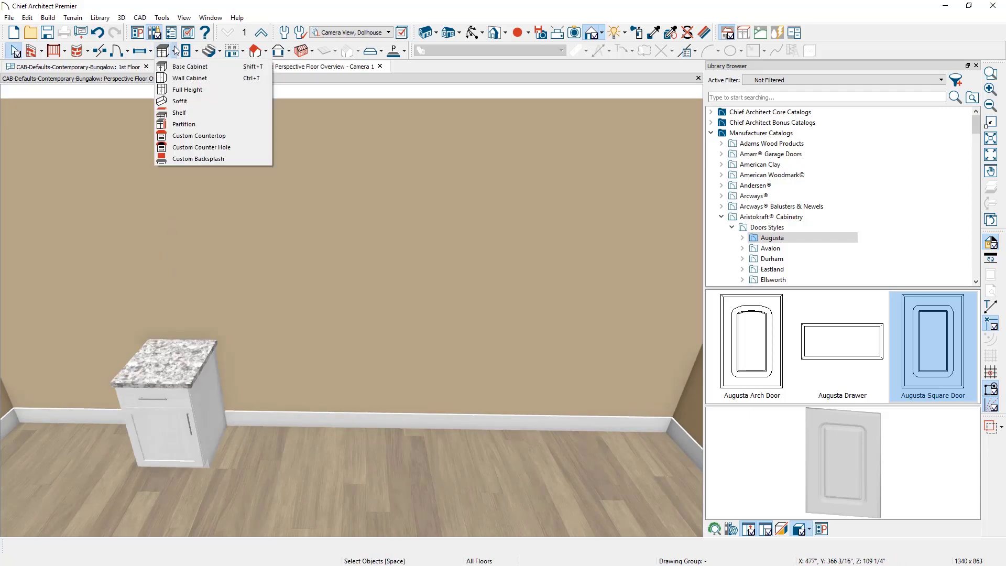
left_click(189, 78)
left_click(242, 175)
key("space")
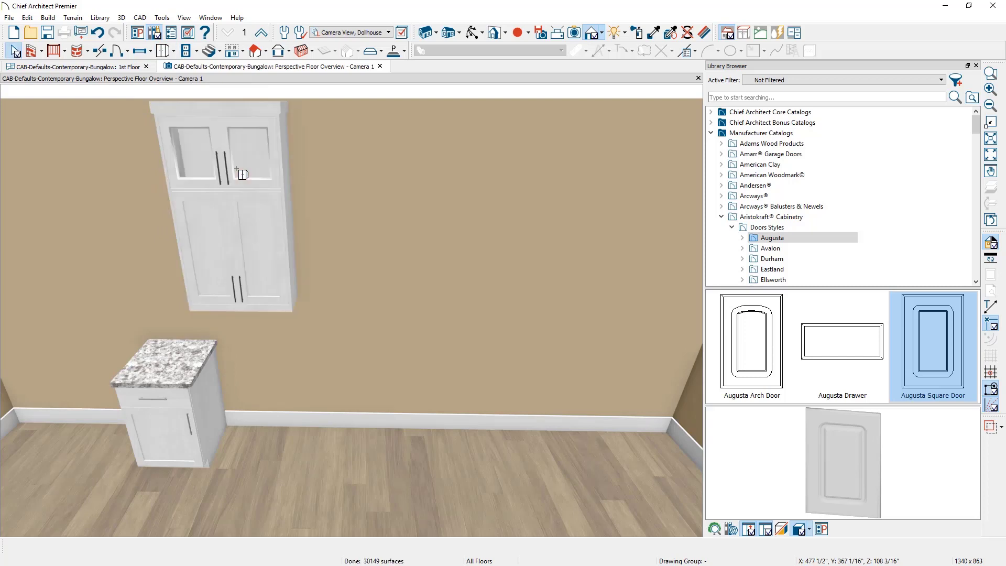
- Place a full height cabinet beside the other two and widen it enough for double doors
left_click(177, 51)
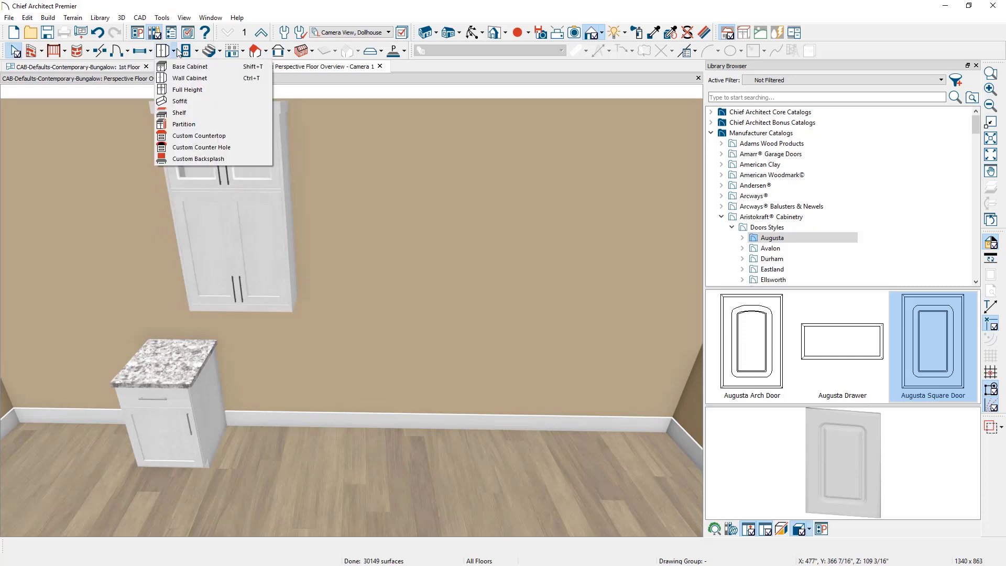
left_click(191, 90)
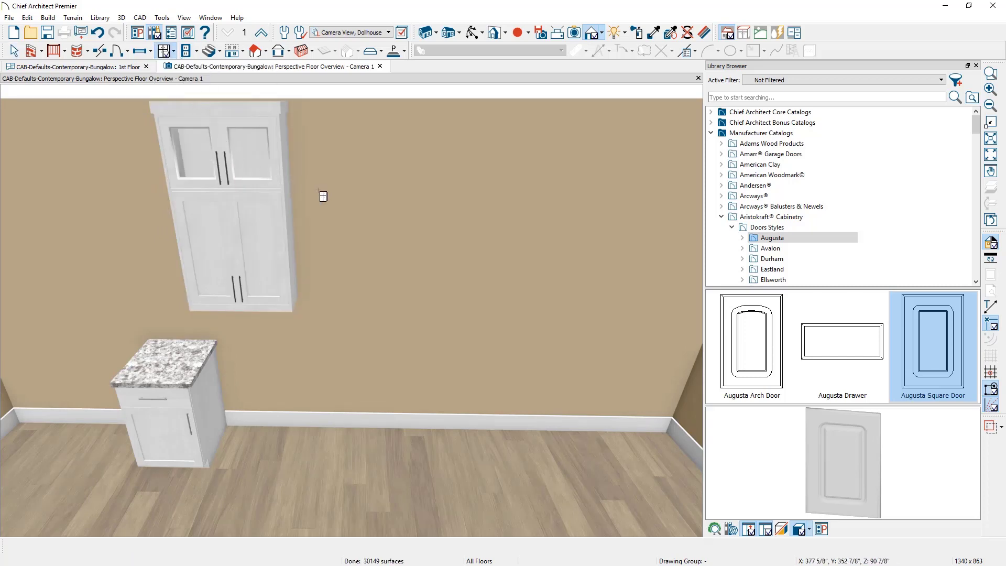
left_click(388, 229)
key("space")
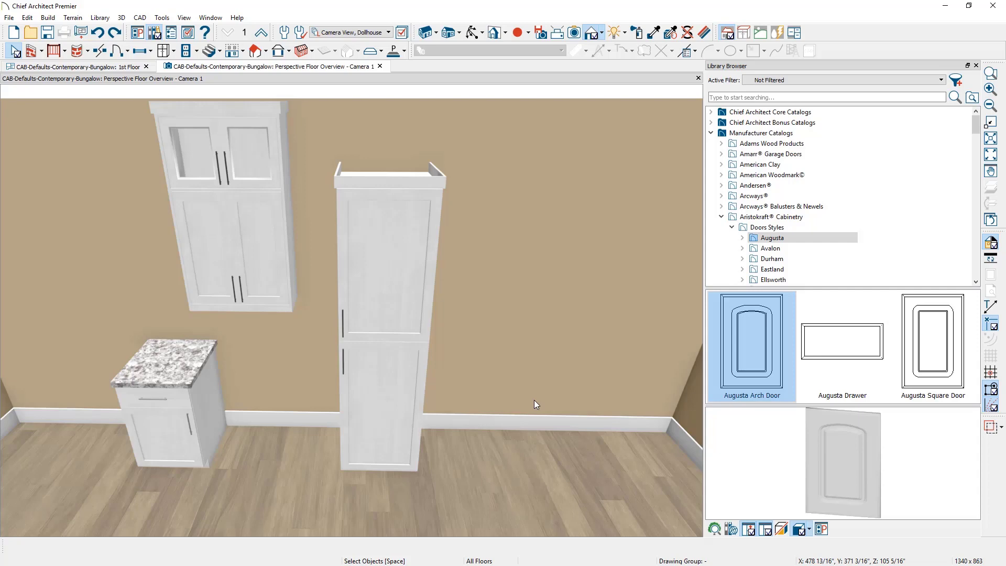
left_click(391, 394)
left_click_drag(425, 363, 488, 364)
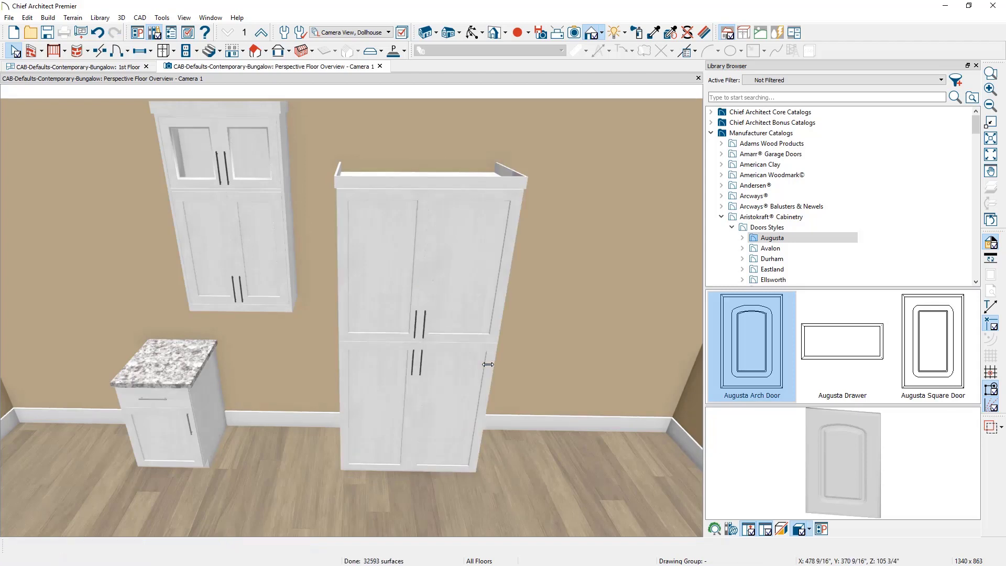
- Apply the Augusta Arch Door style from the library to the full height cabinet's doors
left_click(728, 381)
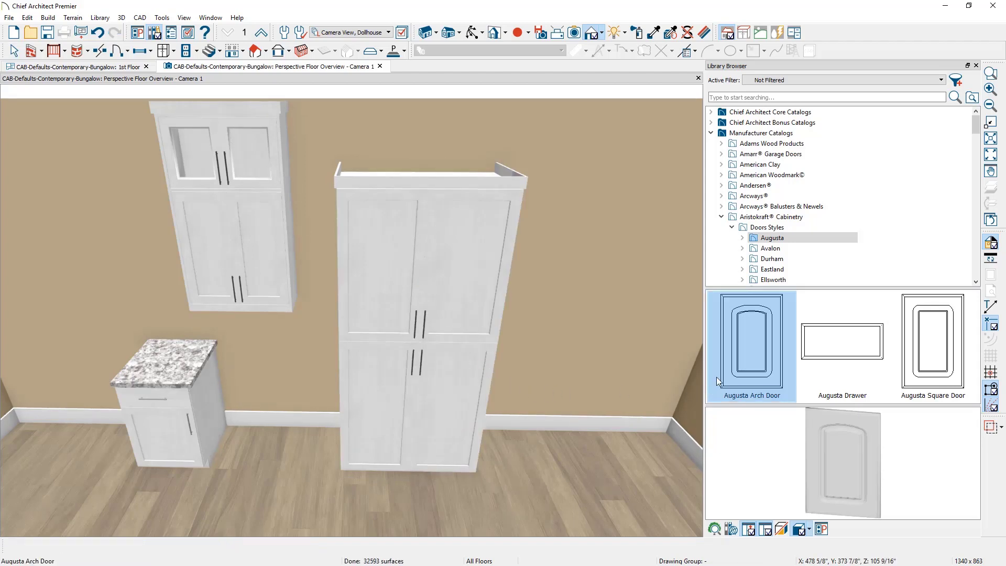
left_click(469, 315)
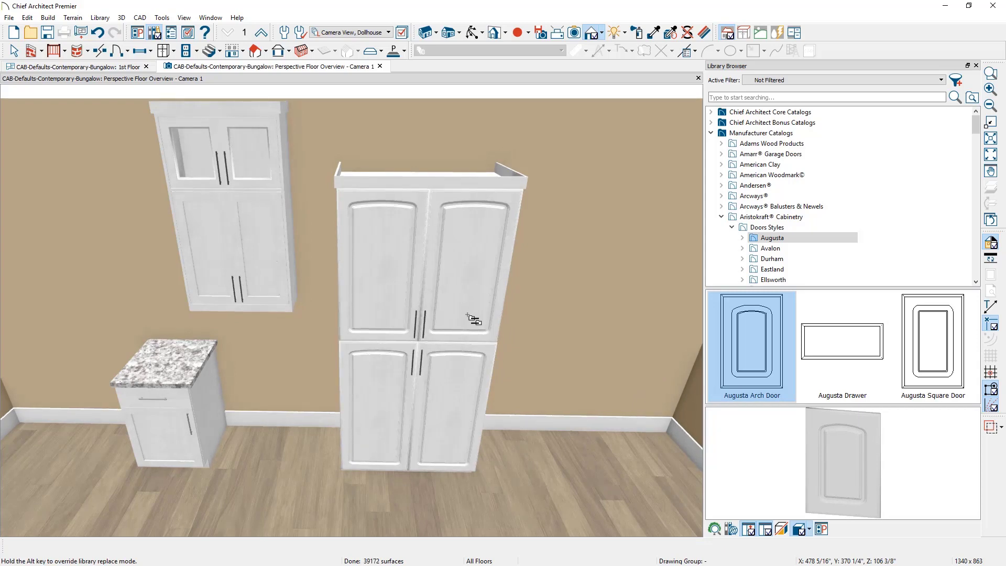
key("space")
- Set the modified arch-door cabinet as the default for full height cabinets
left_click(469, 316)
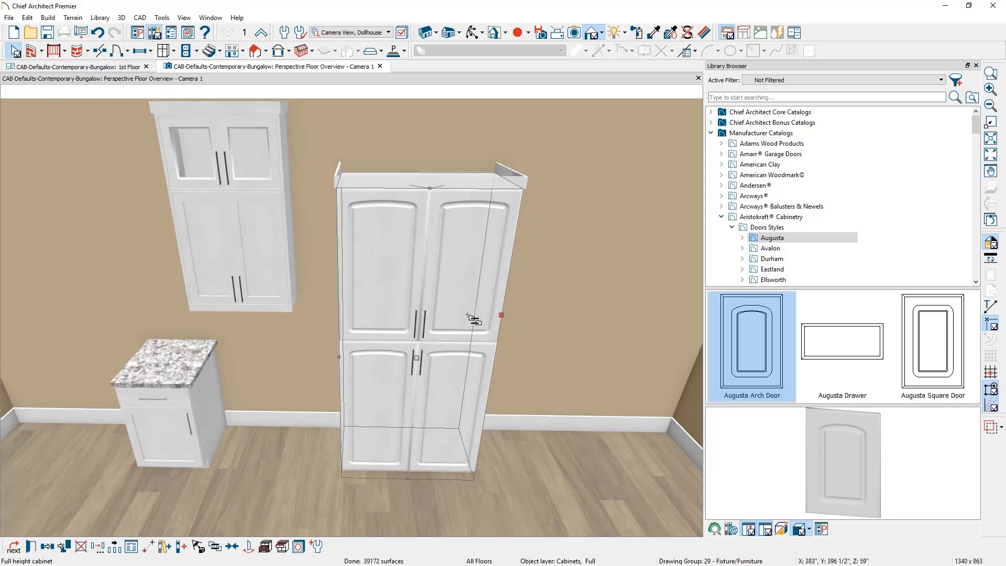
left_click(316, 547)
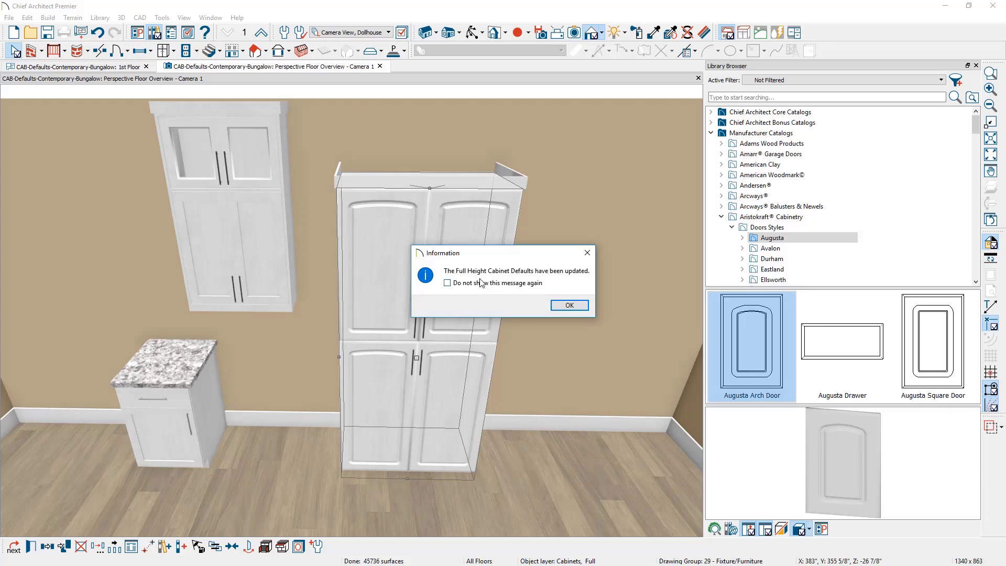
left_click(570, 306)
- Delete the full height cabinet and place a new one from the updated defaults in its spot
key("Delete")
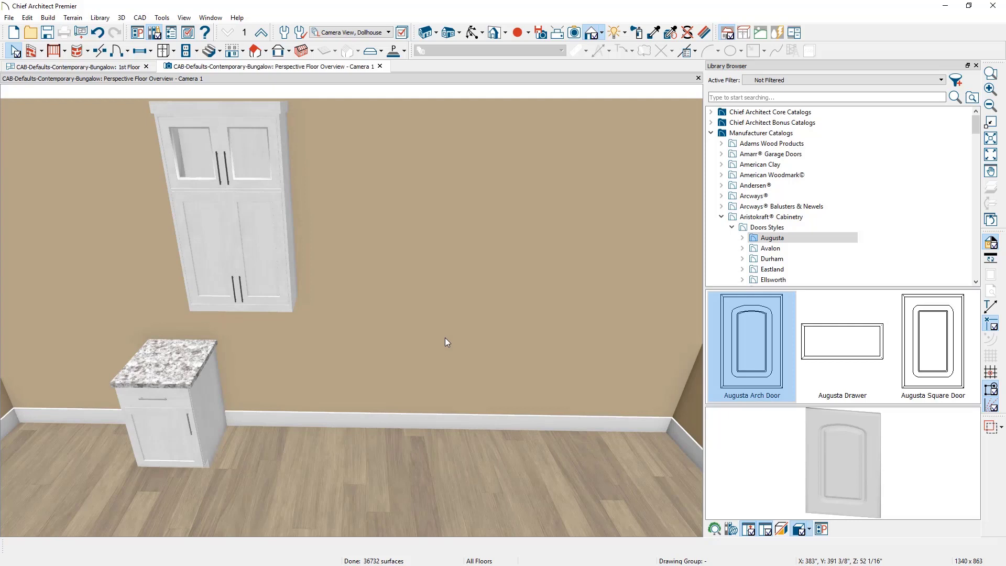
left_click(165, 51)
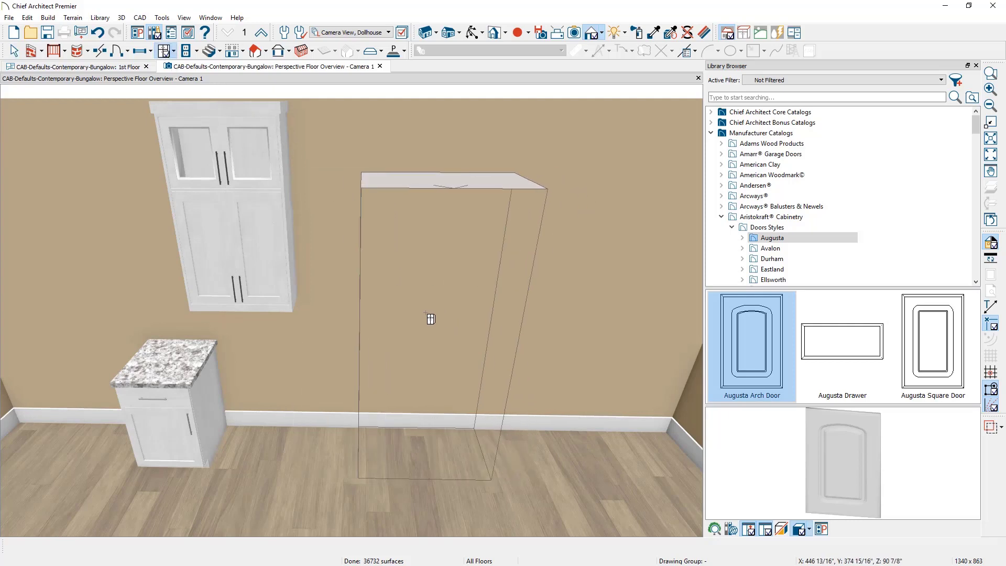
left_click(431, 319)
key("space")
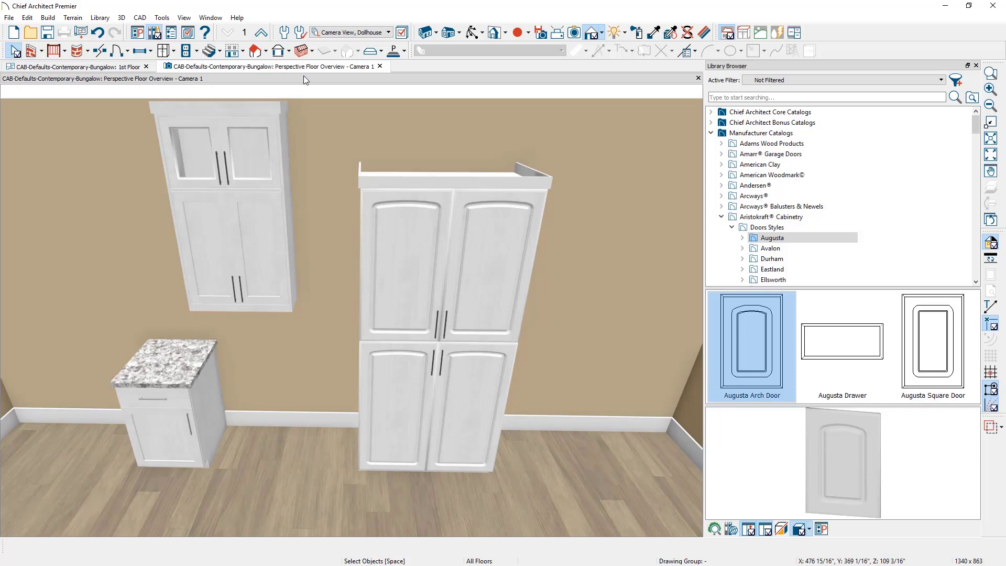
- Examine the Base Cabinet and General Cabinet defaults in the Default Settings
left_click(287, 37)
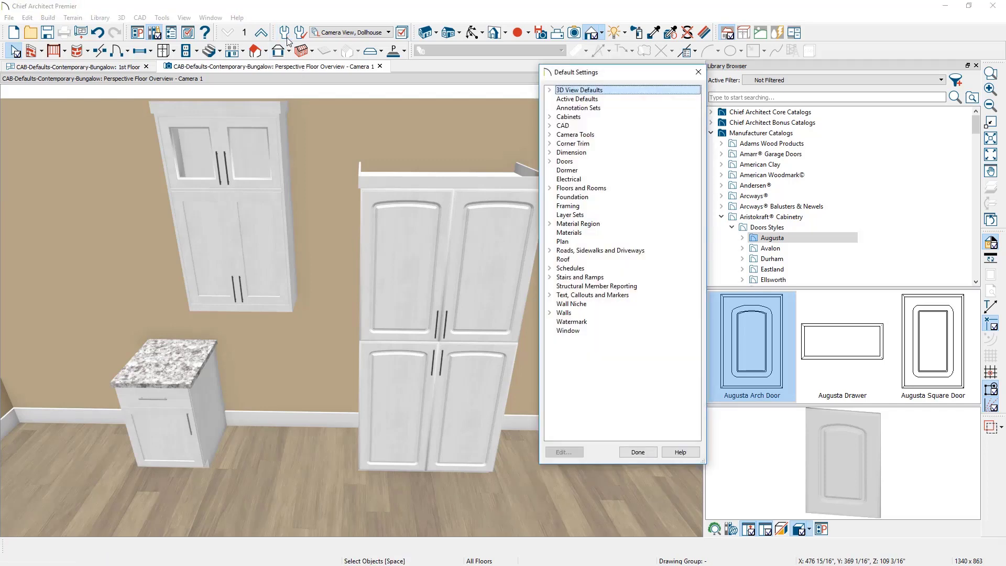
left_click(549, 118)
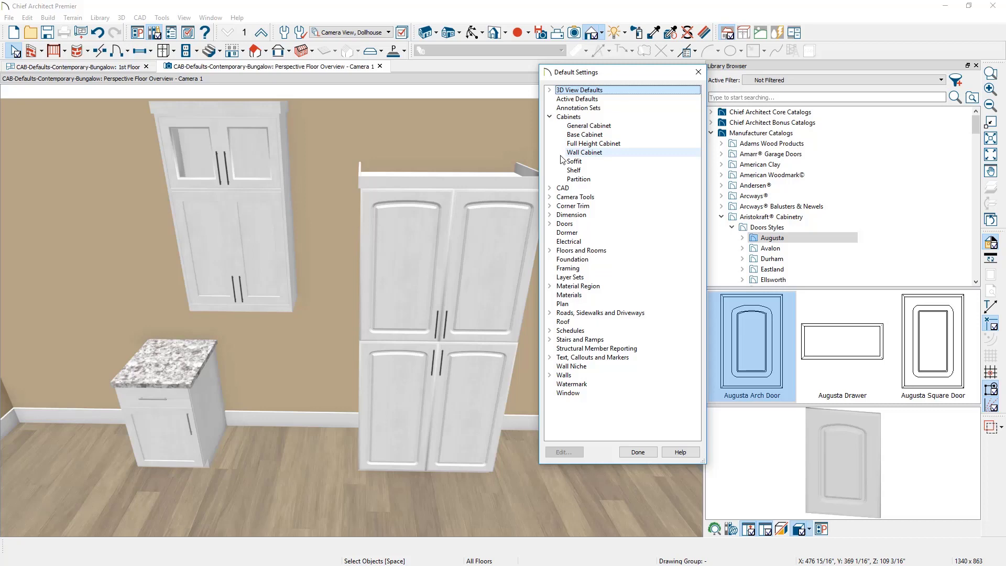
left_click(578, 135)
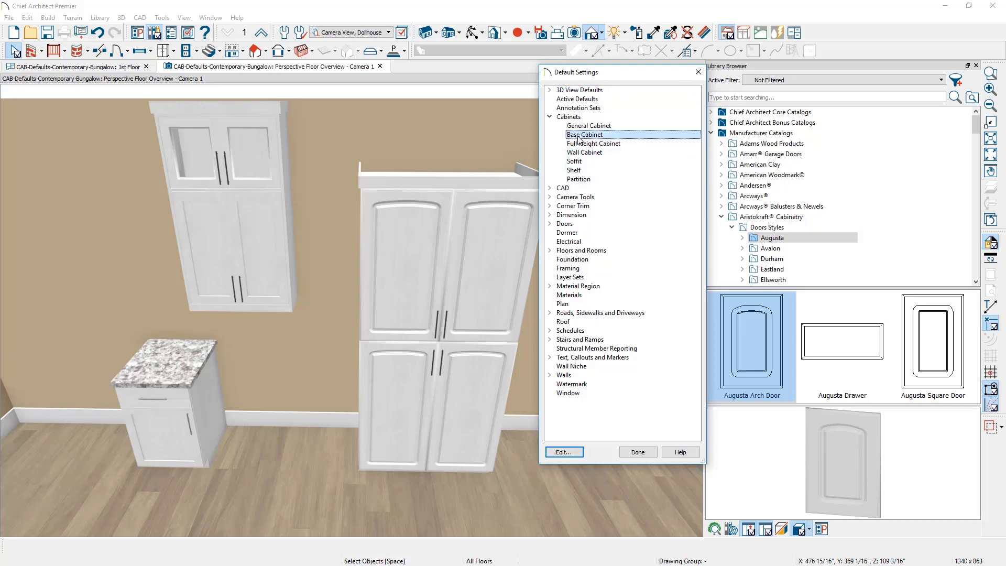
double_click(578, 135)
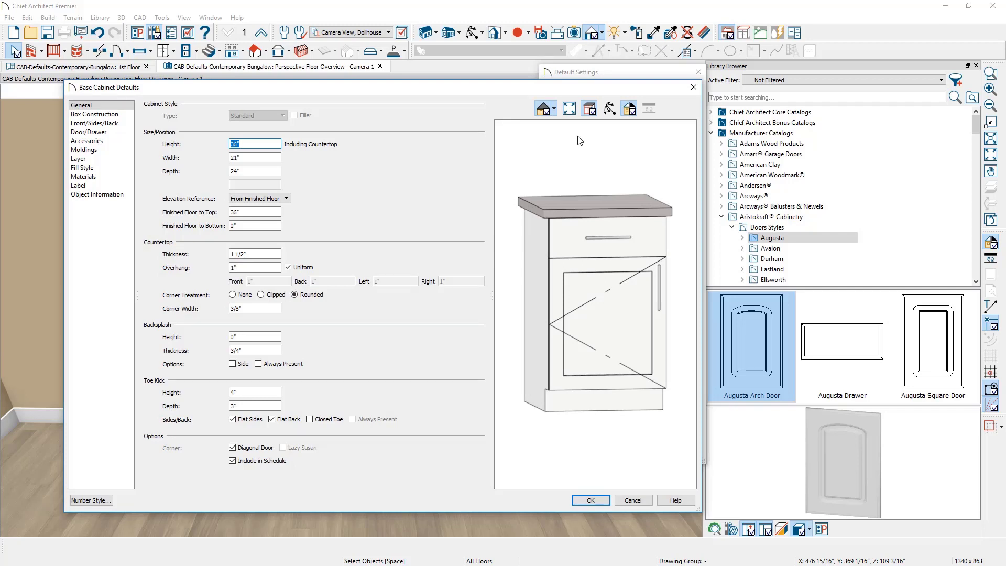
left_click(693, 87)
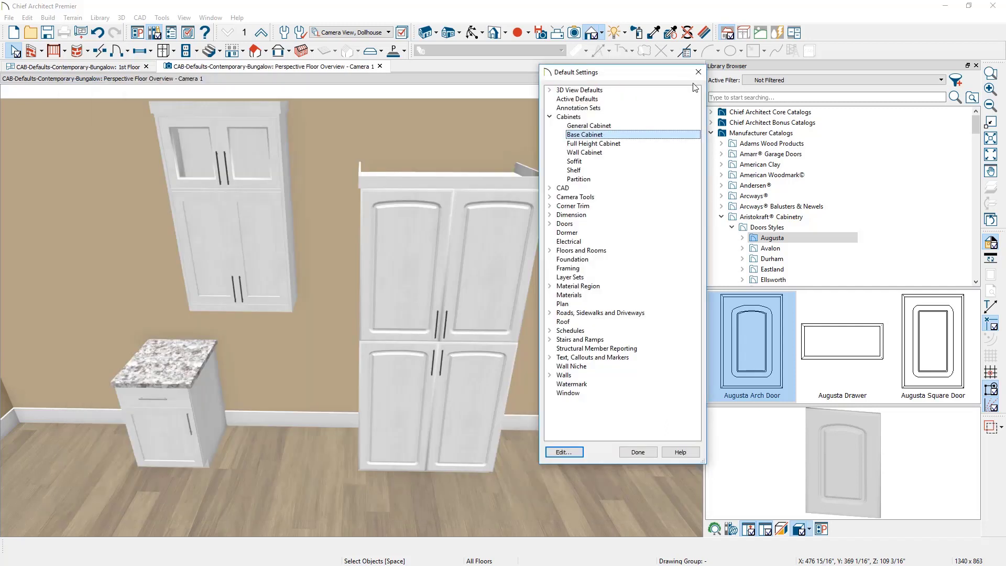
left_click(632, 127)
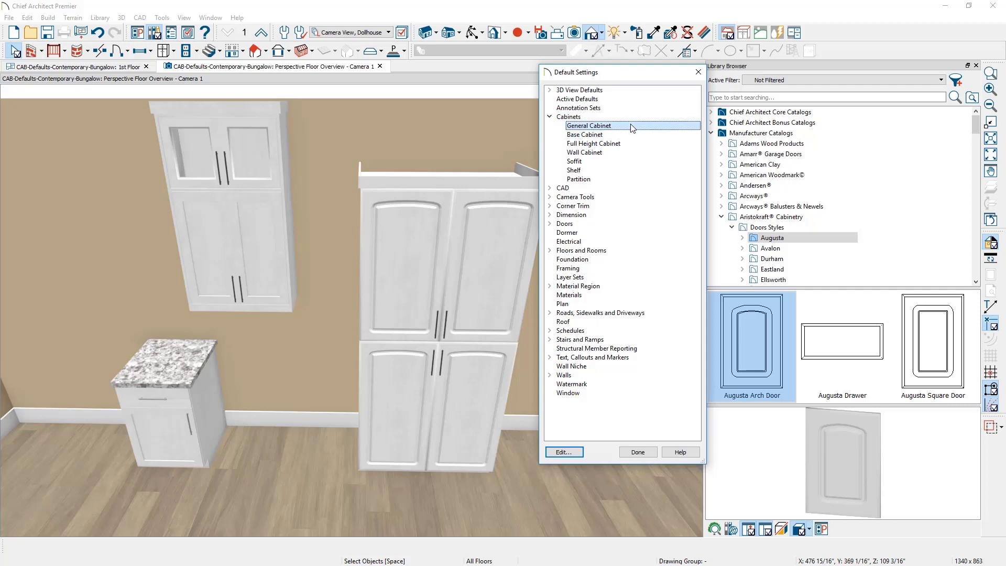
double_click(630, 126)
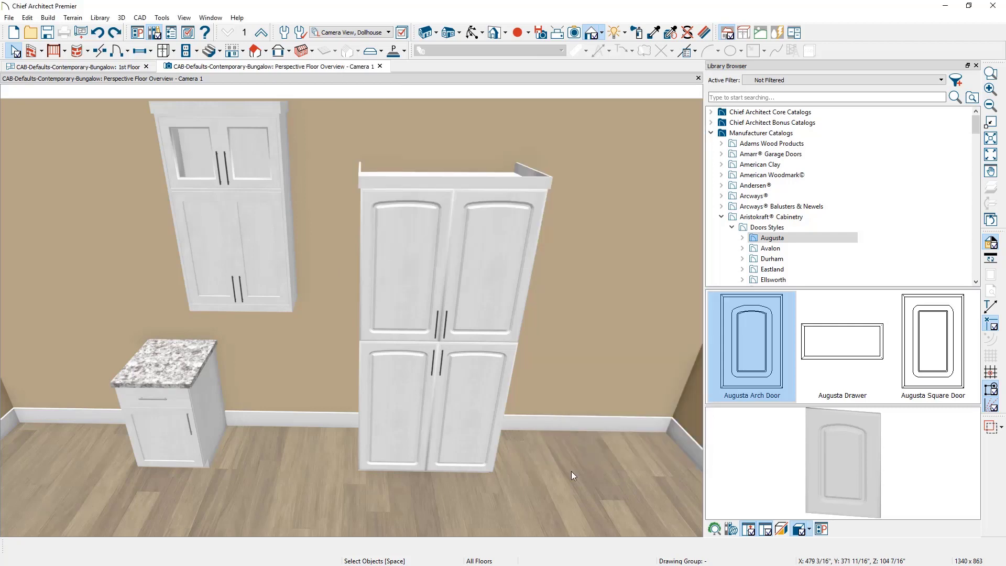
- Stretch the full height cabinet taller and set it as the default for full height cabinets
left_click(476, 295)
left_click_drag(452, 177, 457, 146)
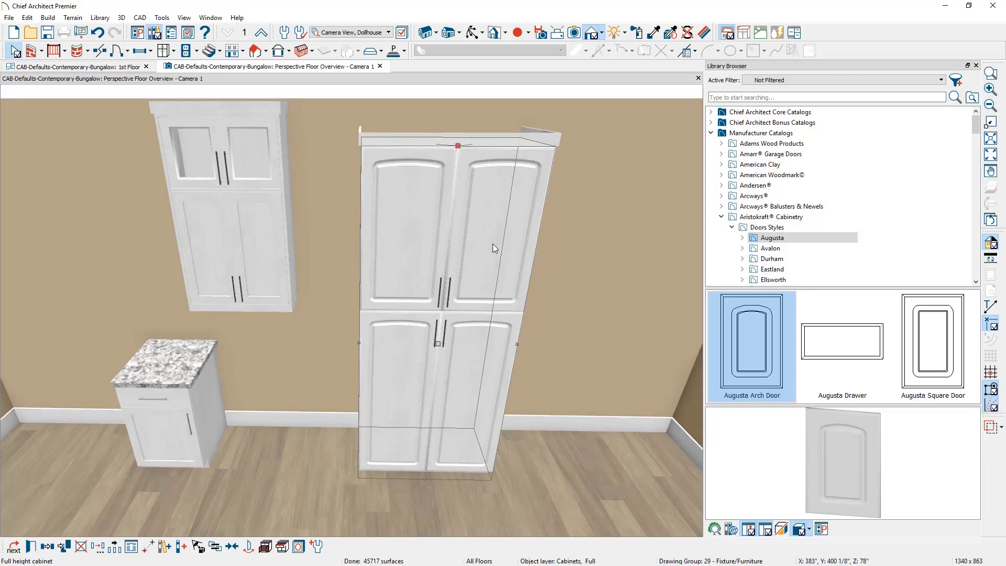
left_click(316, 547)
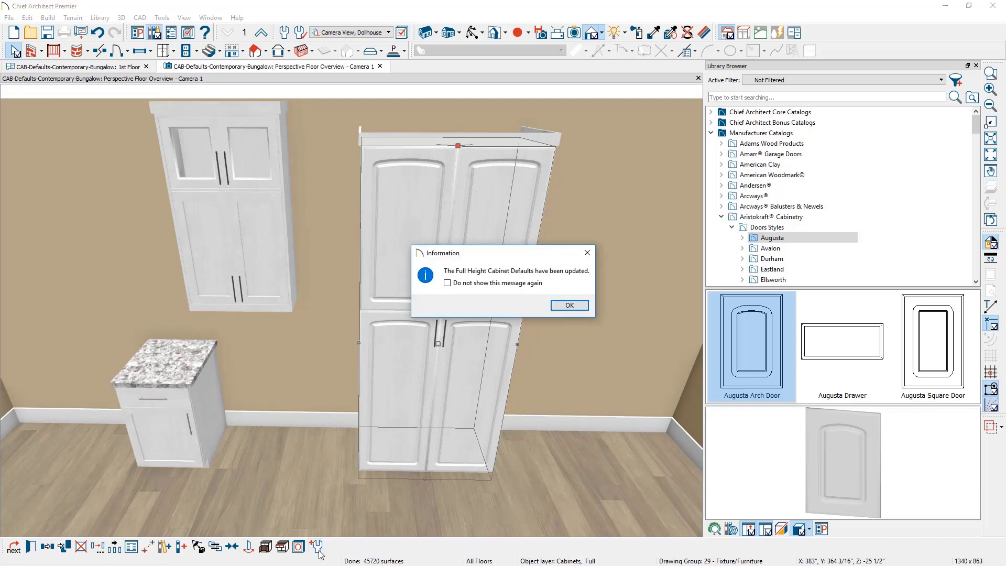
key("Return")
key("Escape")
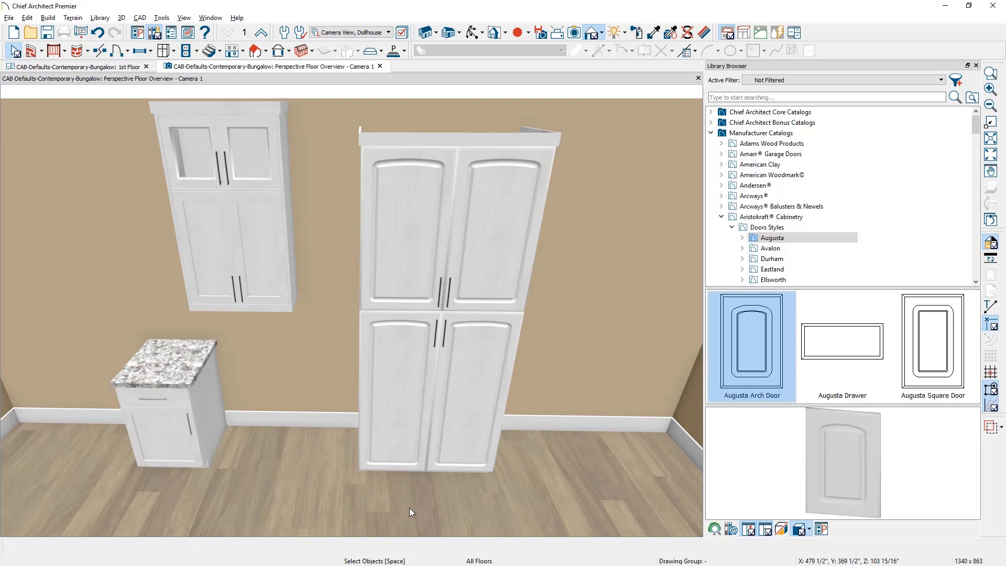
left_click(199, 454)
double_click(201, 454)
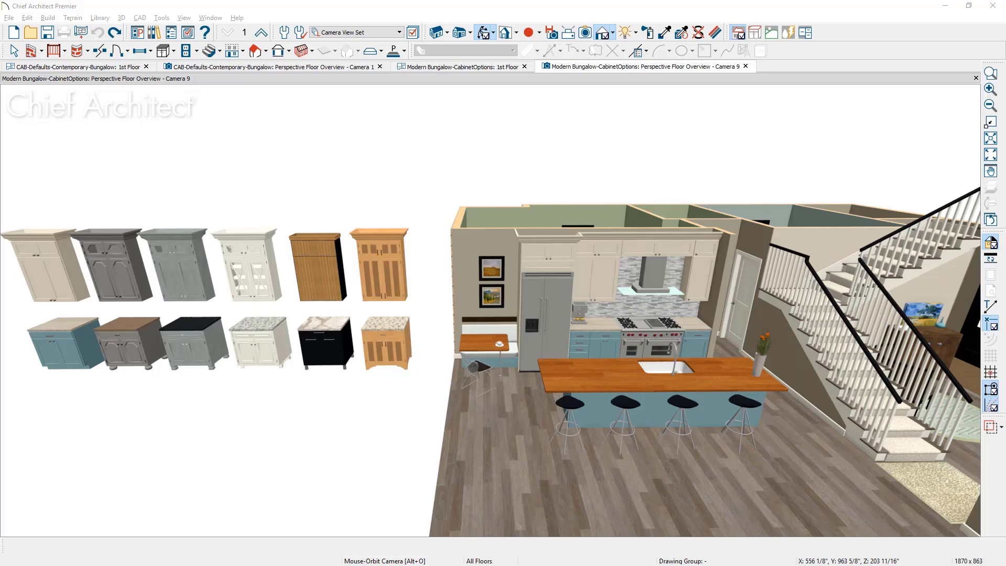
- Set the honey-coloured wood base cabinet and the matching wall cabinet above it as the base and wall cabinet defaults
key("space")
left_click(386, 344)
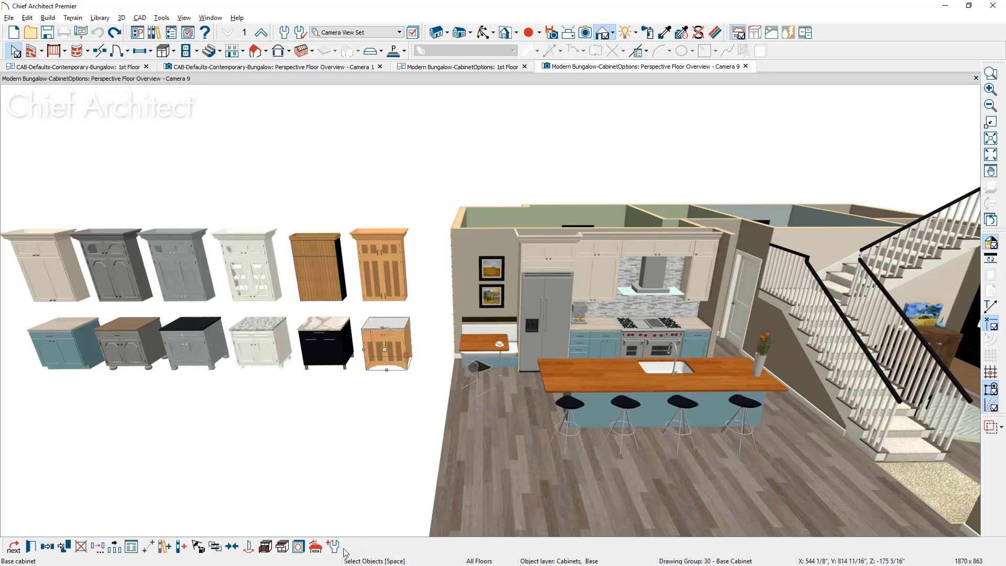
left_click(338, 552)
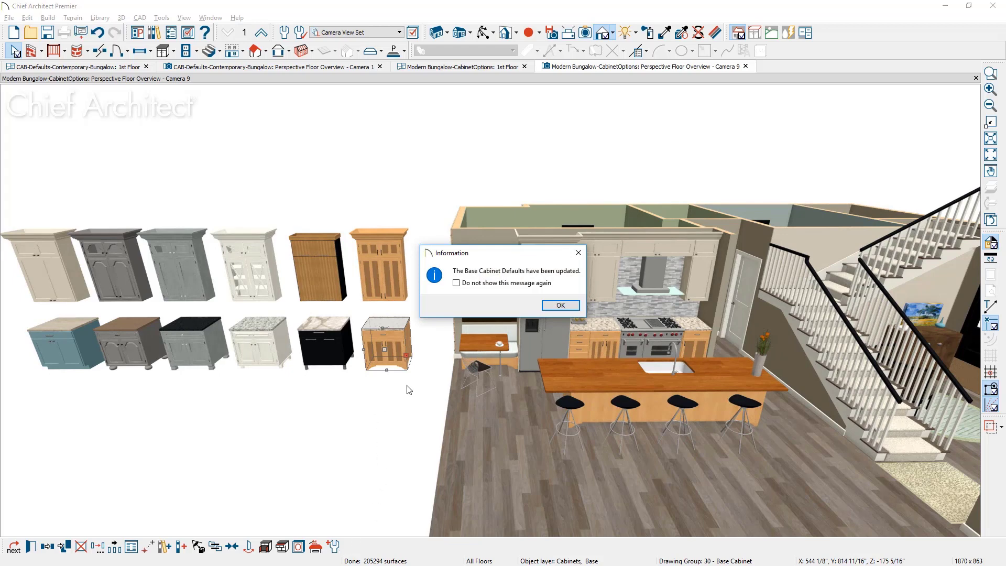
left_click(555, 305)
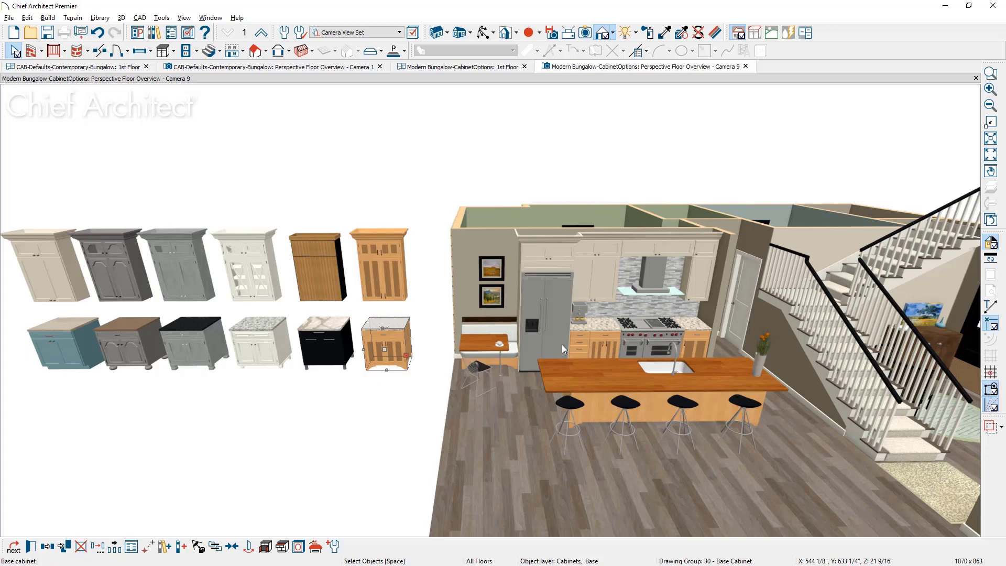
left_click(378, 295)
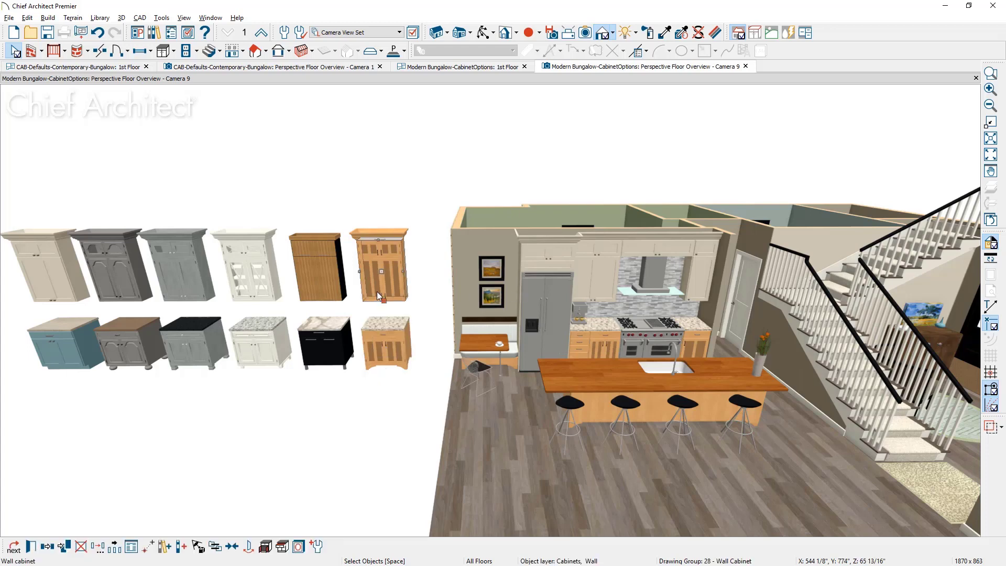
left_click(314, 546)
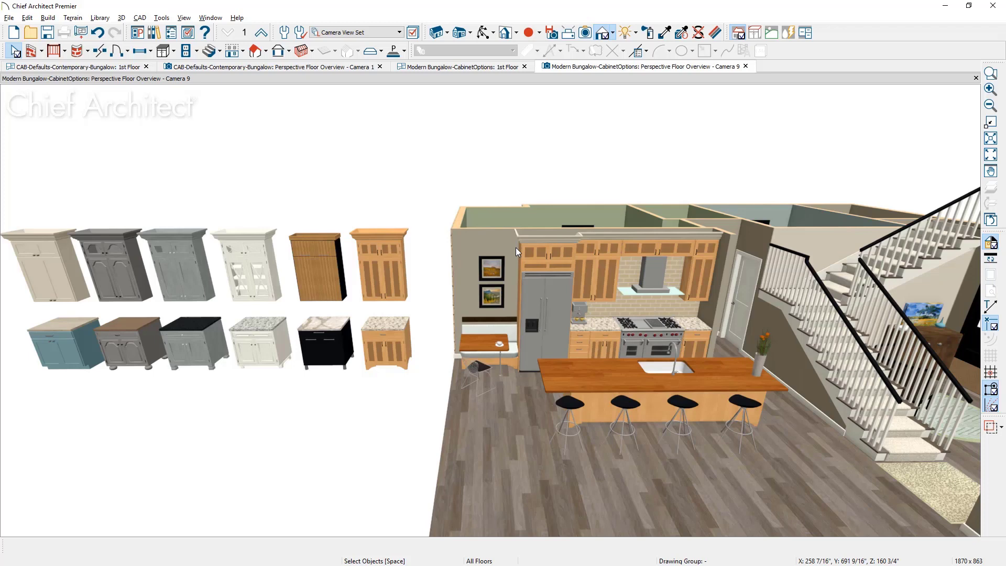
- Pick up the Birch (honey) material from the kitchen wall cabinets and paint it onto the moulding along their tops
left_click(664, 34)
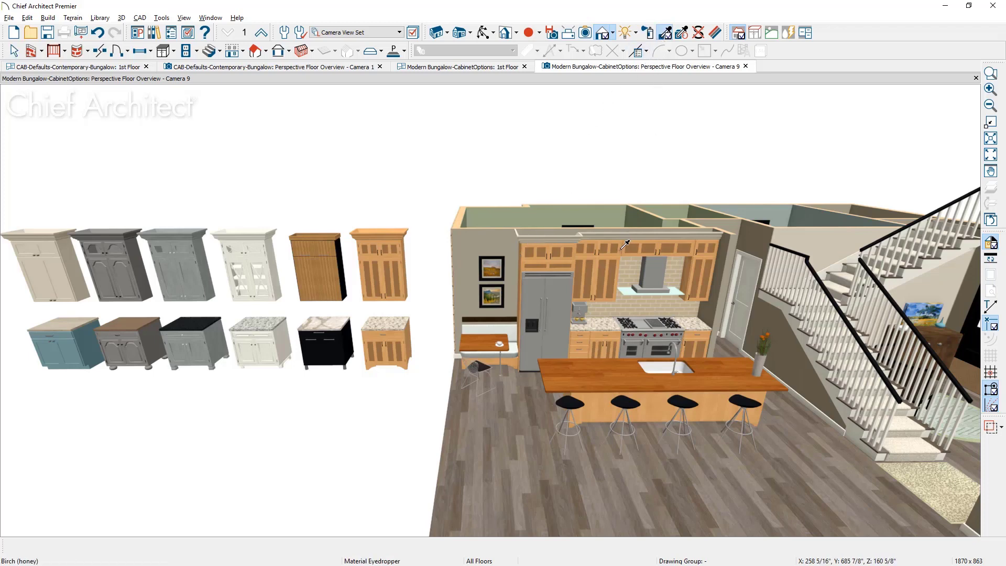
left_click(617, 256)
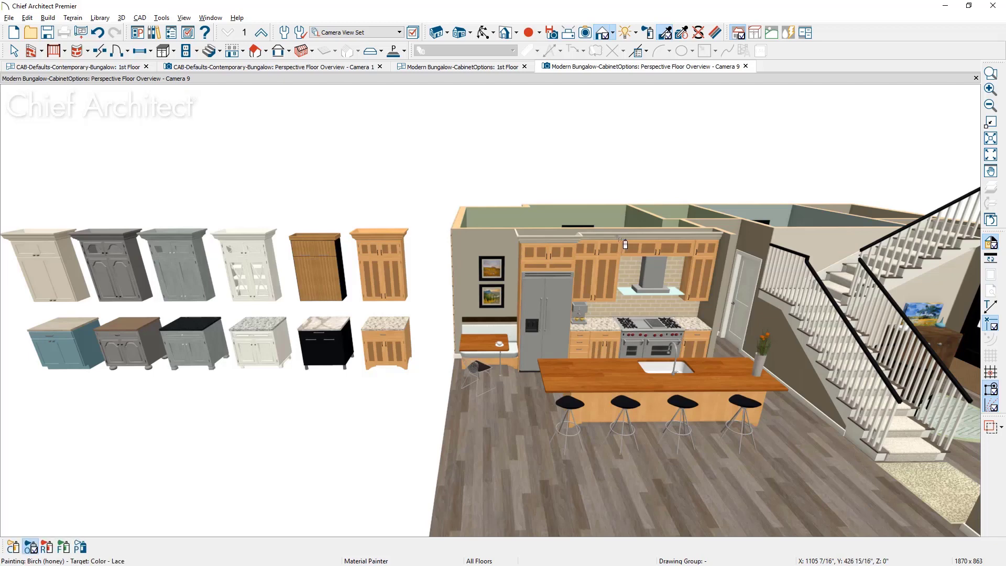
left_click(625, 242)
key("space")
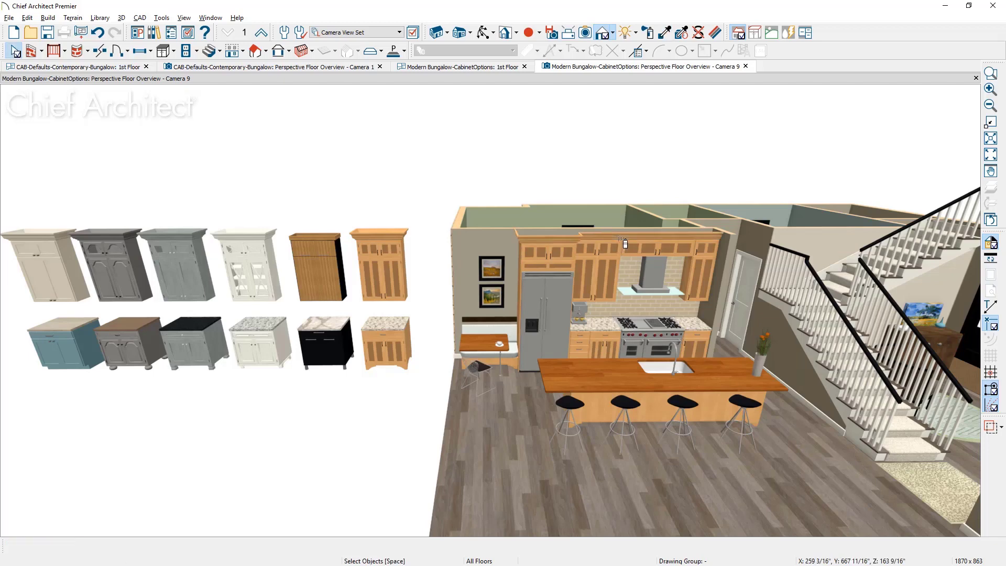
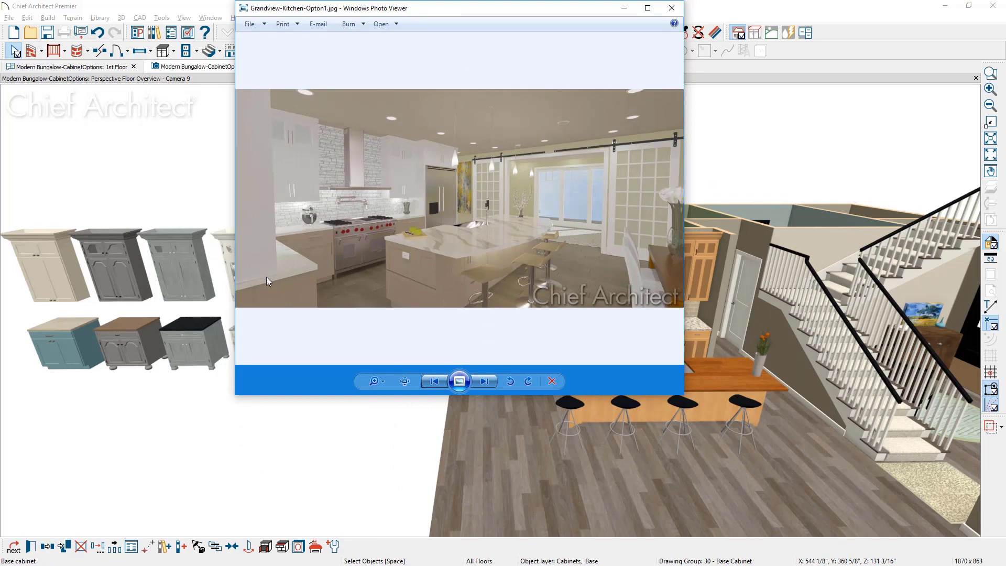
- Put the kitchen reference photo away and choose 6a-Options-Contemporary-Bungalow-Kitchen.plan in the Contemporary-Bungalow Kitchen folder as the source for importing default settings
left_click(623, 5)
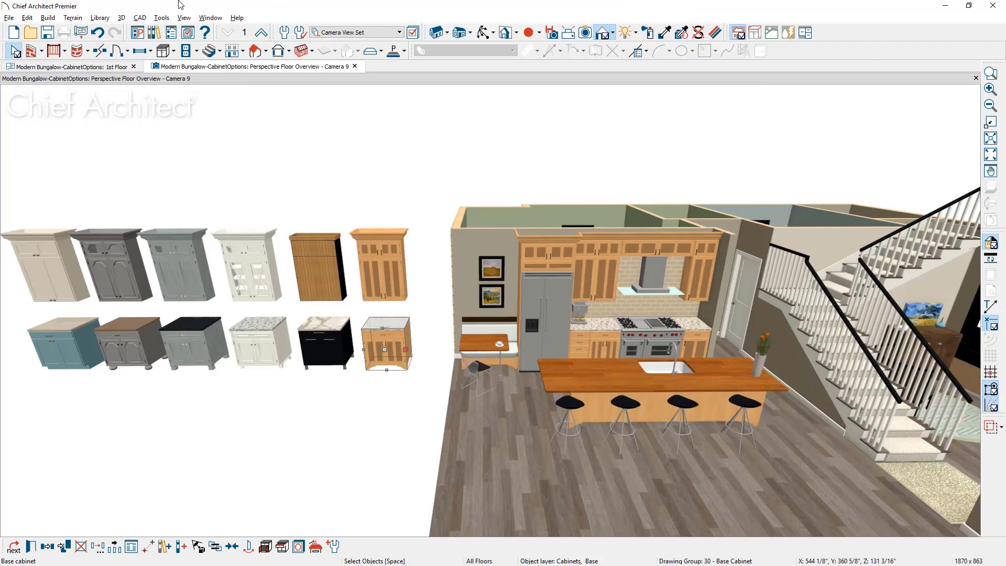
left_click(9, 17)
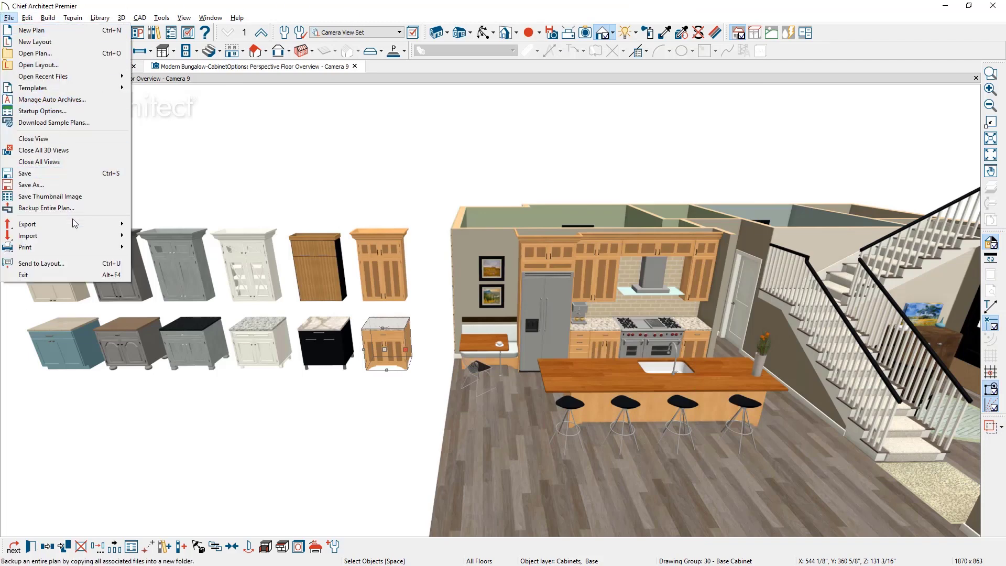
mouse_move(83, 236)
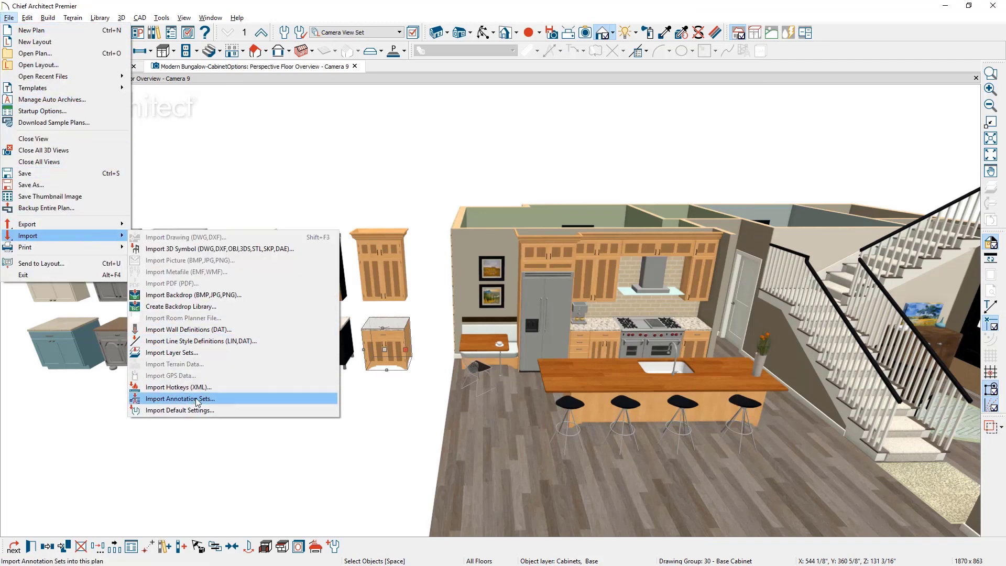
left_click(236, 411)
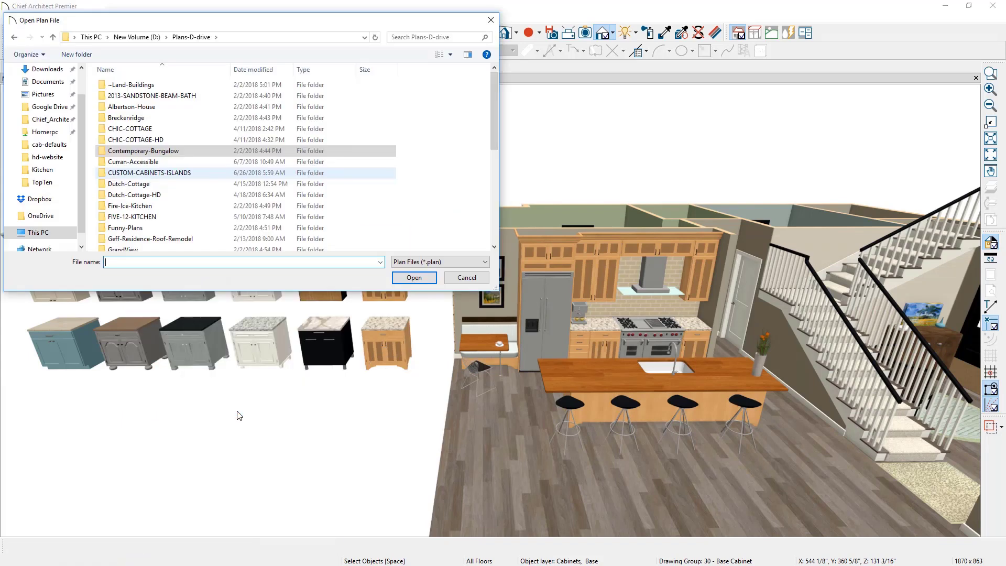
double_click(218, 150)
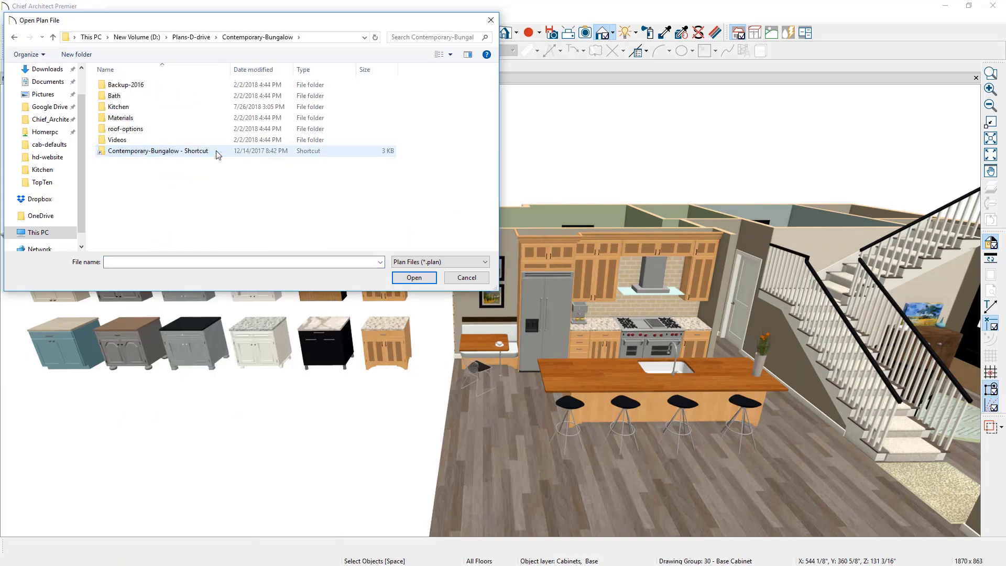
double_click(135, 108)
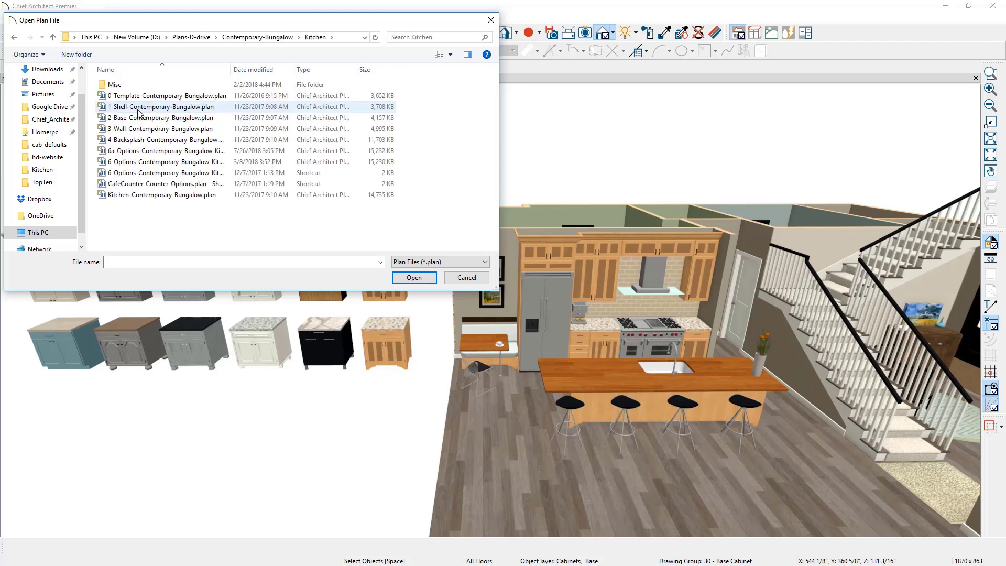
left_click(179, 151)
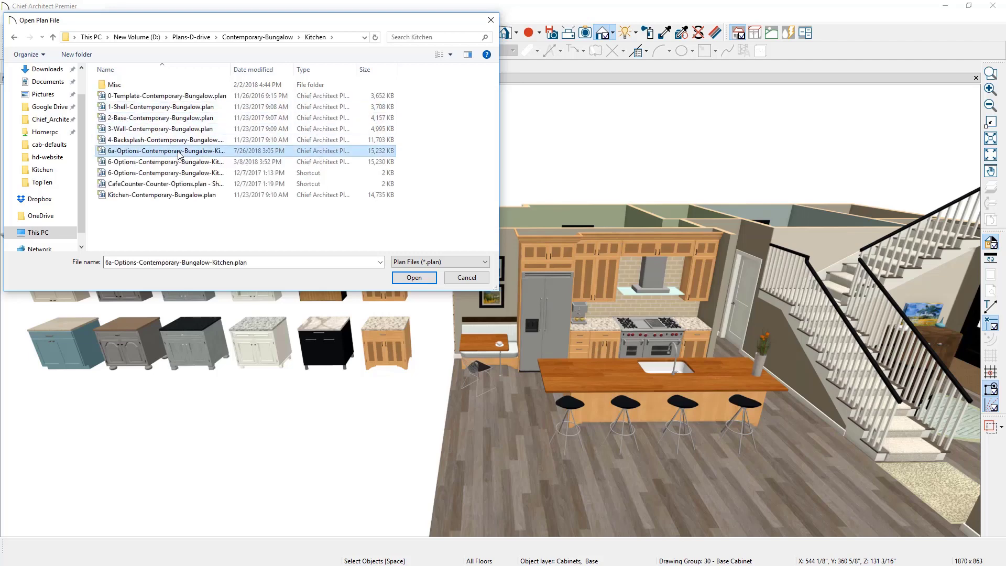
left_click(414, 277)
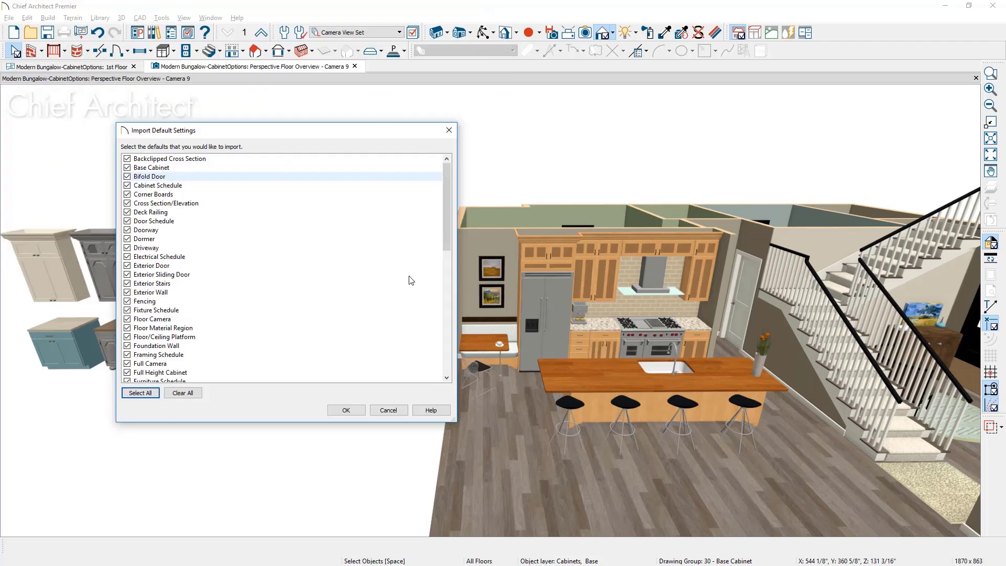
- Import only the Base Cabinet defaults from the chosen plan, leaving all other defaults out
left_click(183, 393)
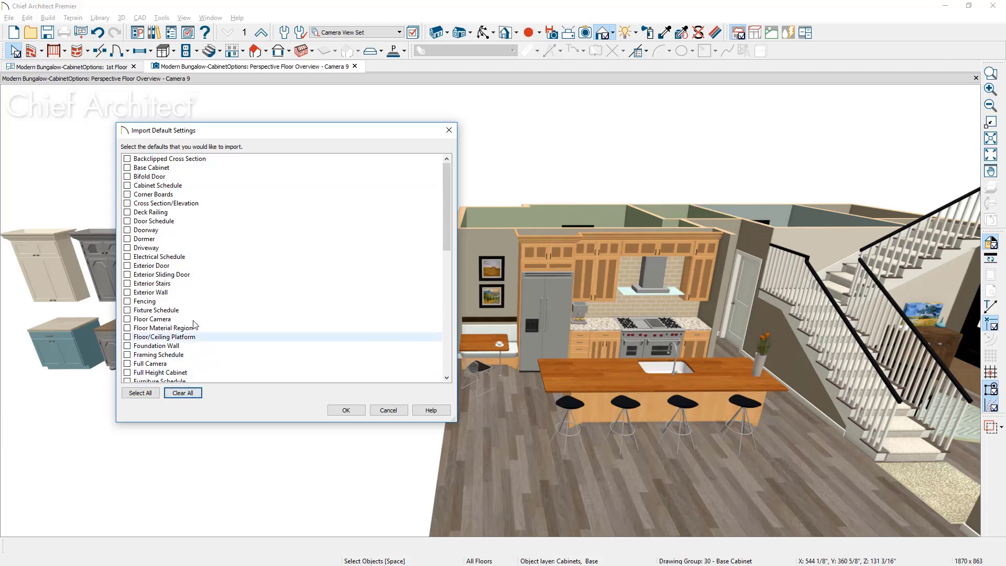
left_click(127, 169)
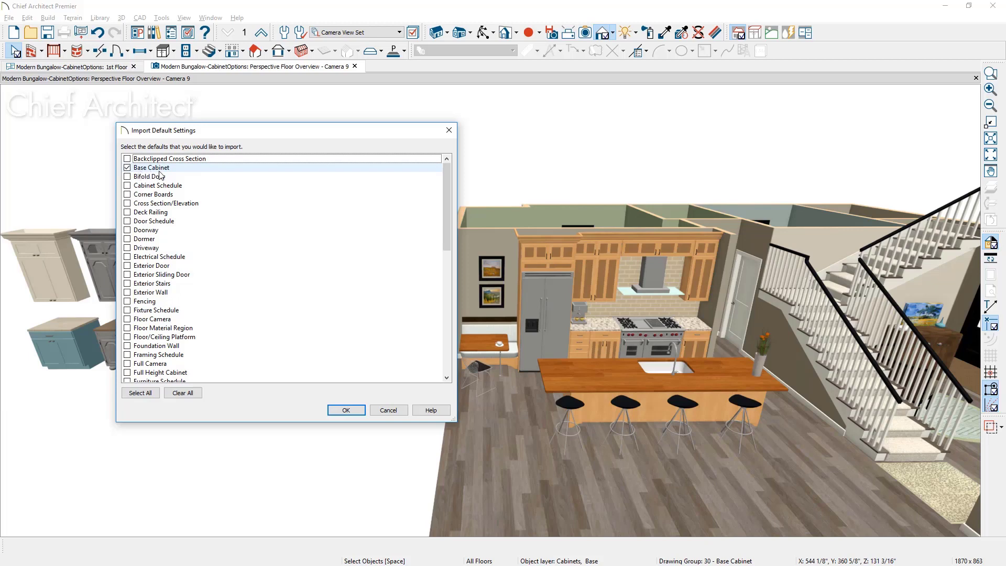
left_click(361, 410)
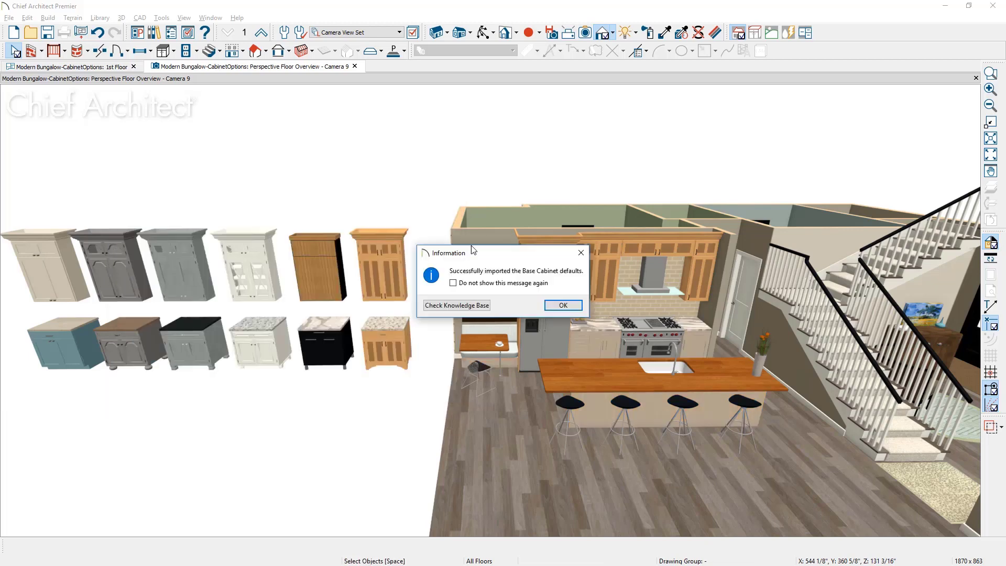
left_click(564, 306)
scroll(672, 377, "up", 5)
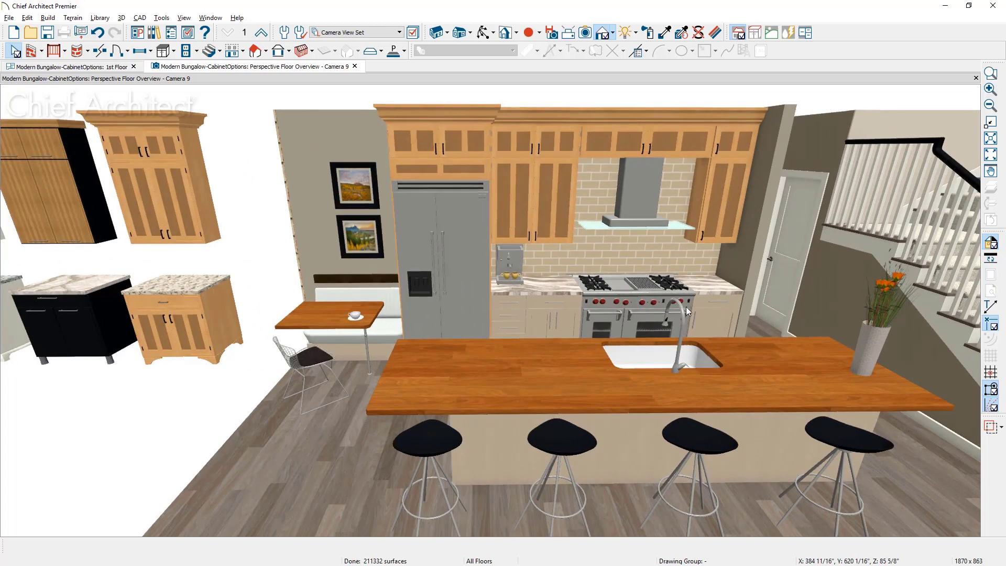